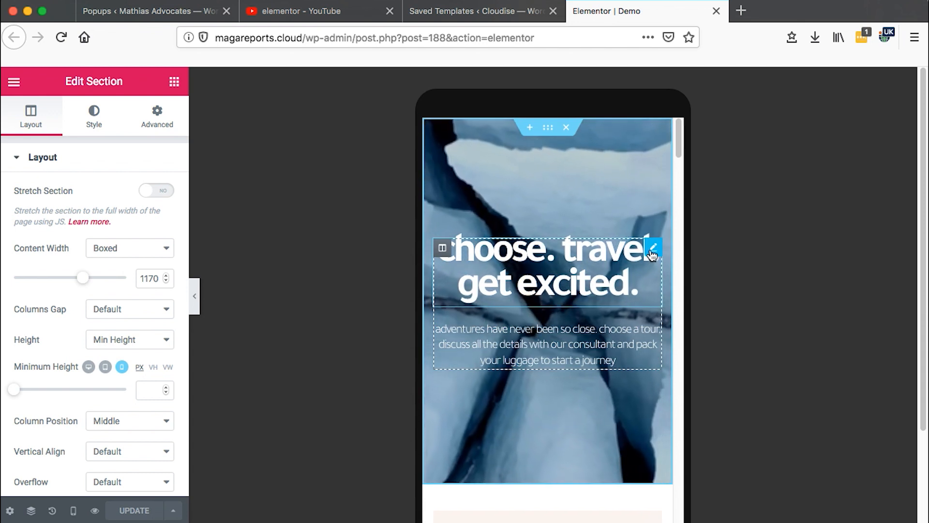
- Set the mobile line height of the "Choose. Travel. Get Excited." heading to 1 em
click(653, 249)
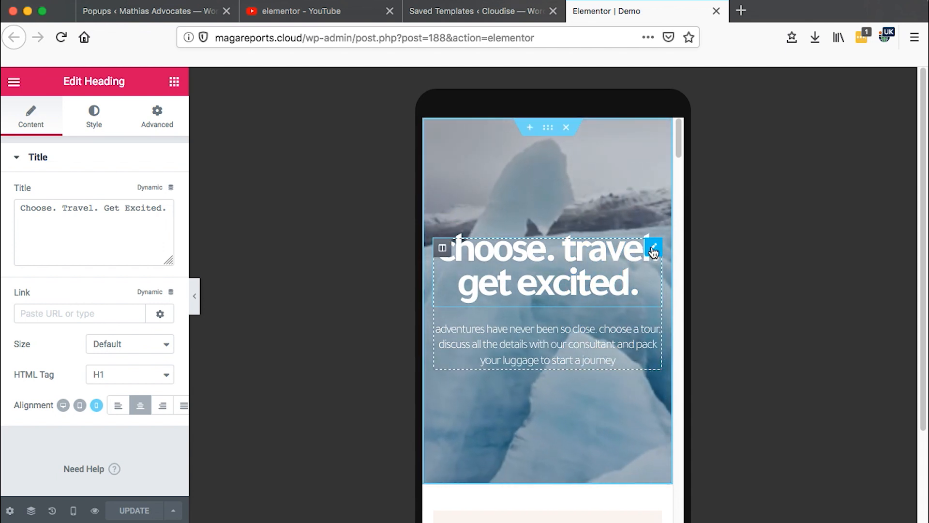
click(98, 120)
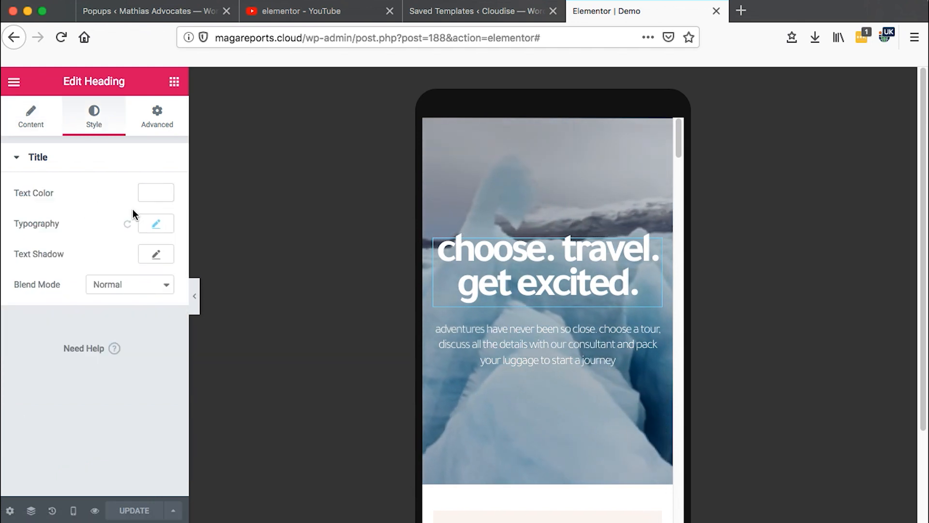
click(154, 224)
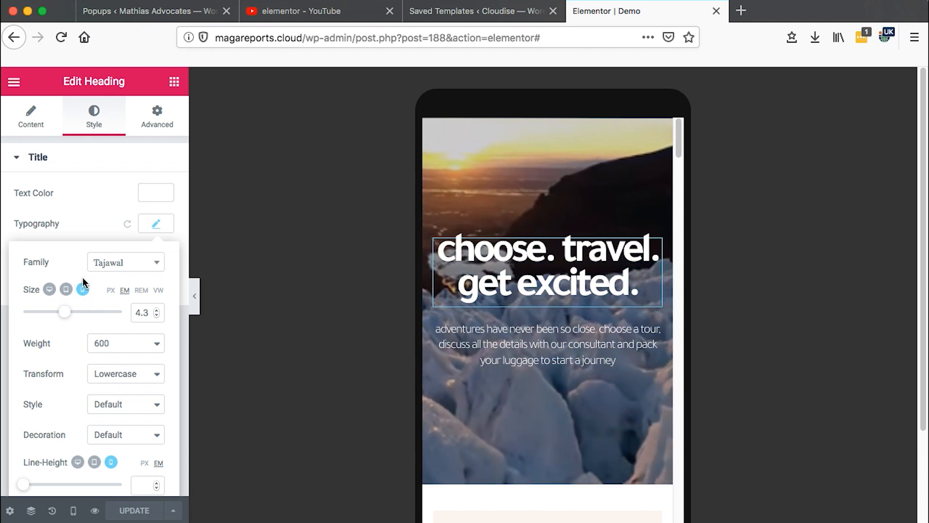
scroll(82, 290, down, 2)
click(31, 424)
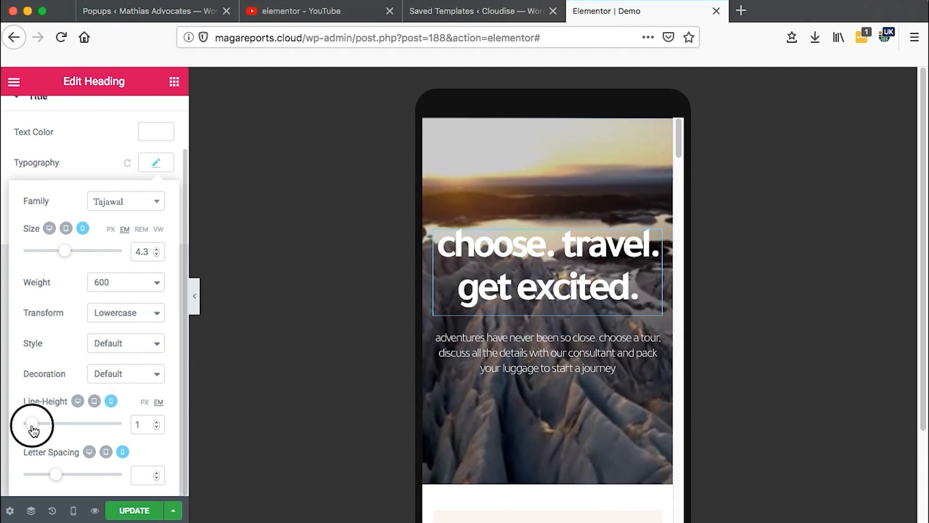
- Compare the hero and feature-card sections between the desktop and mobile previews, ending in the mobile preview
click(73, 509)
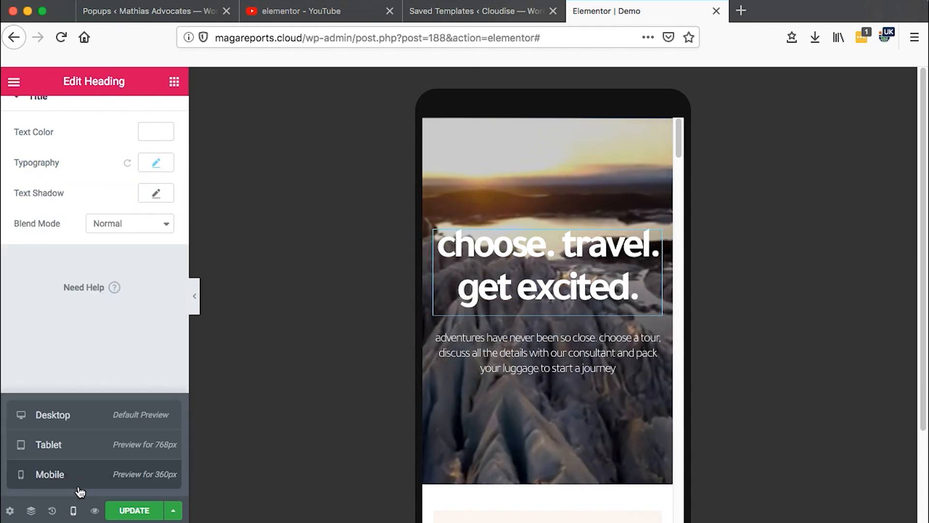
click(79, 421)
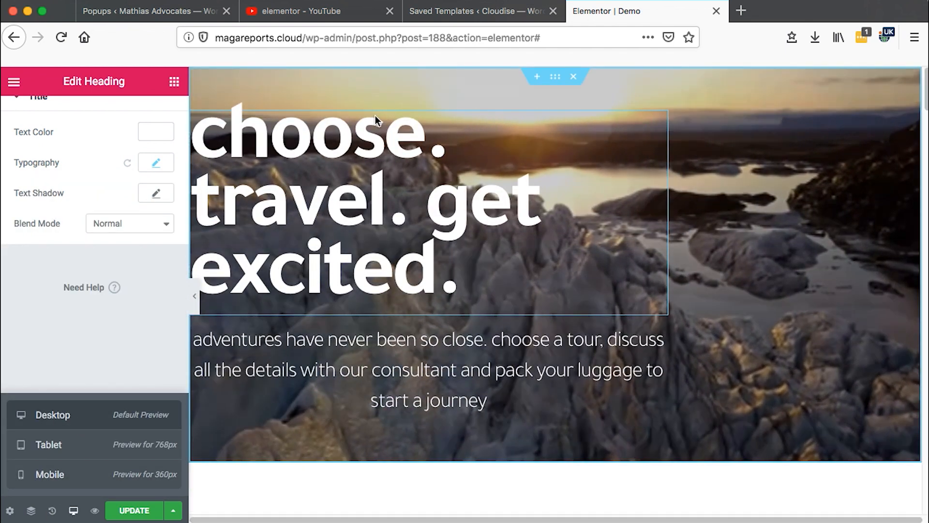
key(ctrl+shift+m)
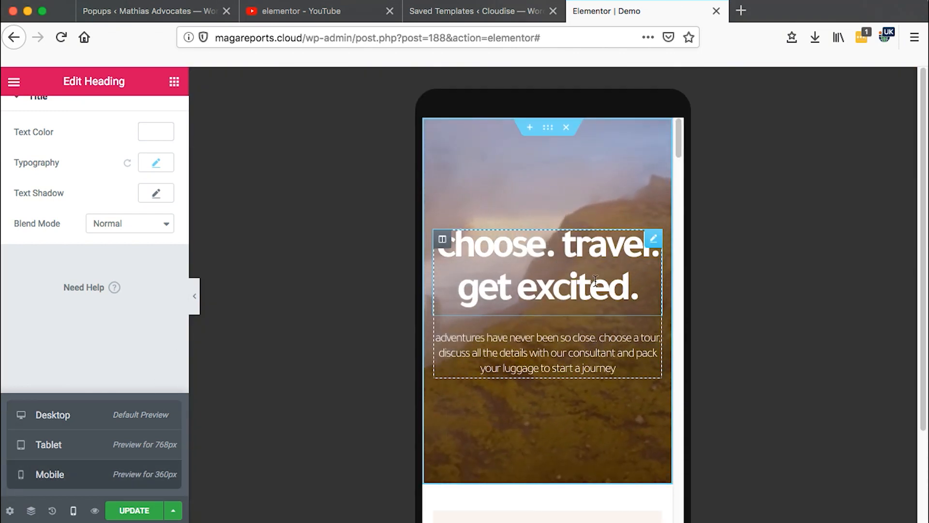
scroll(586, 266, down, 5)
scroll(585, 268, down, 10)
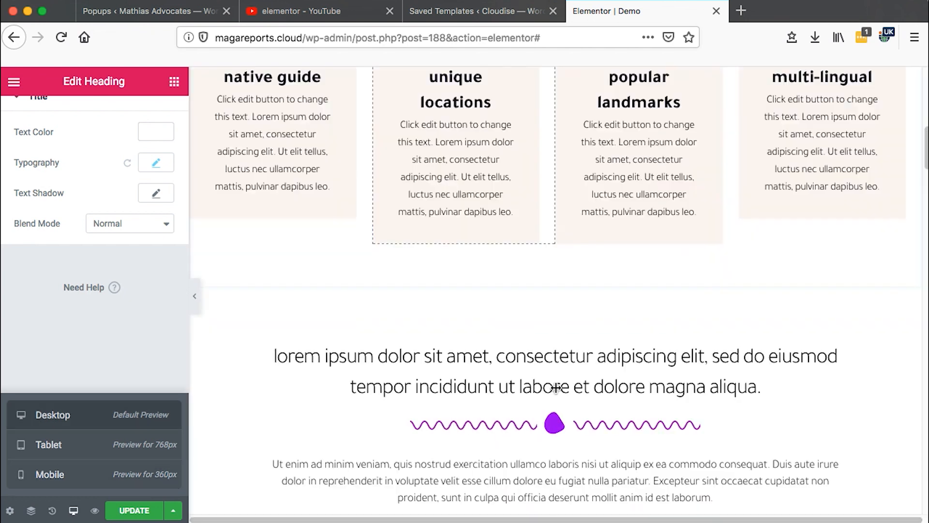
scroll(555, 385, up, 6)
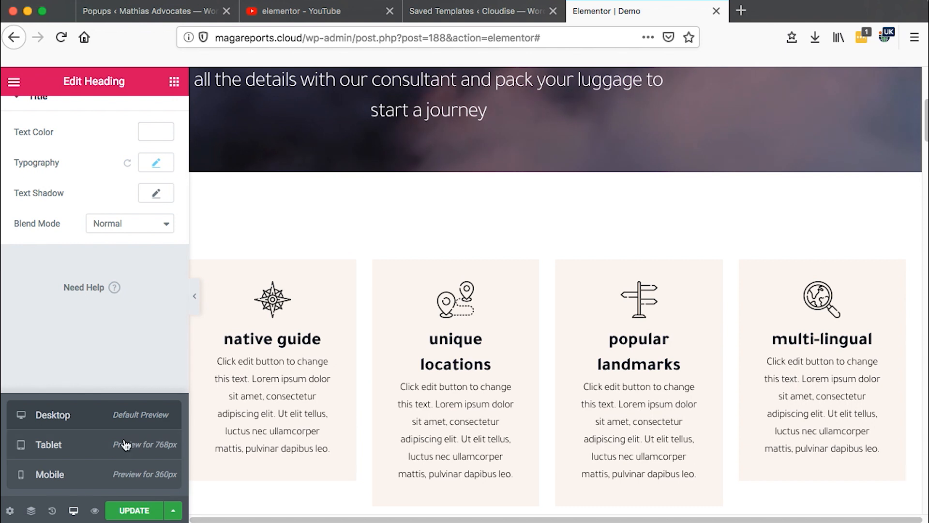
click(72, 475)
scroll(673, 324, down, 6)
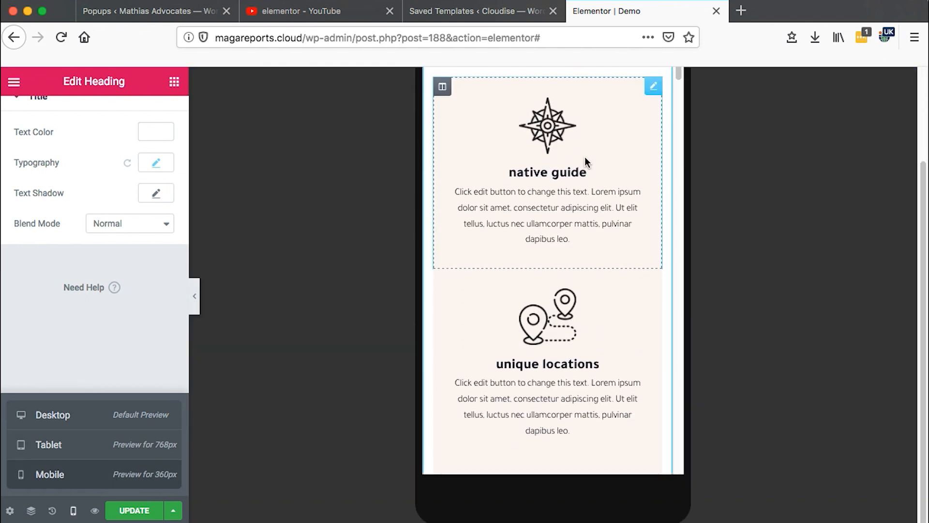
- Try reversing the column order on mobile for the feature-card section that starts with "native guide"
scroll(584, 162, up, 5)
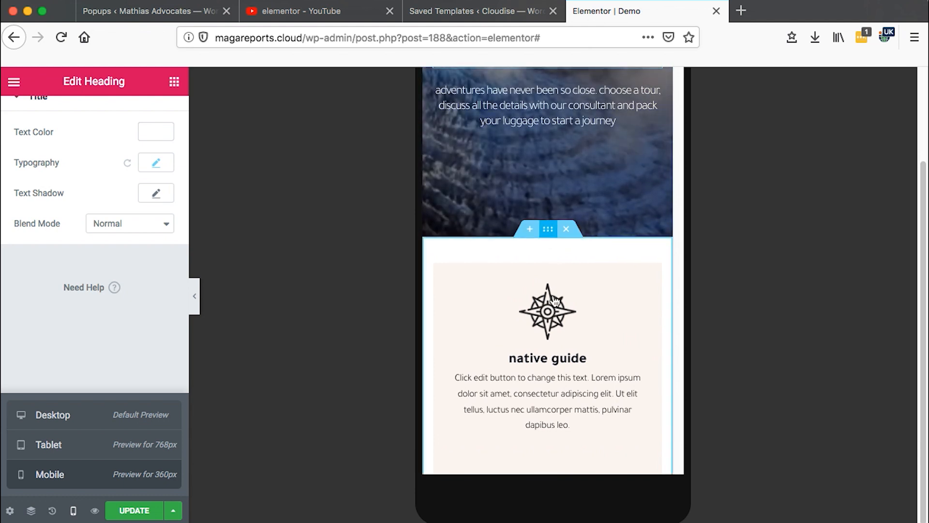
click(549, 234)
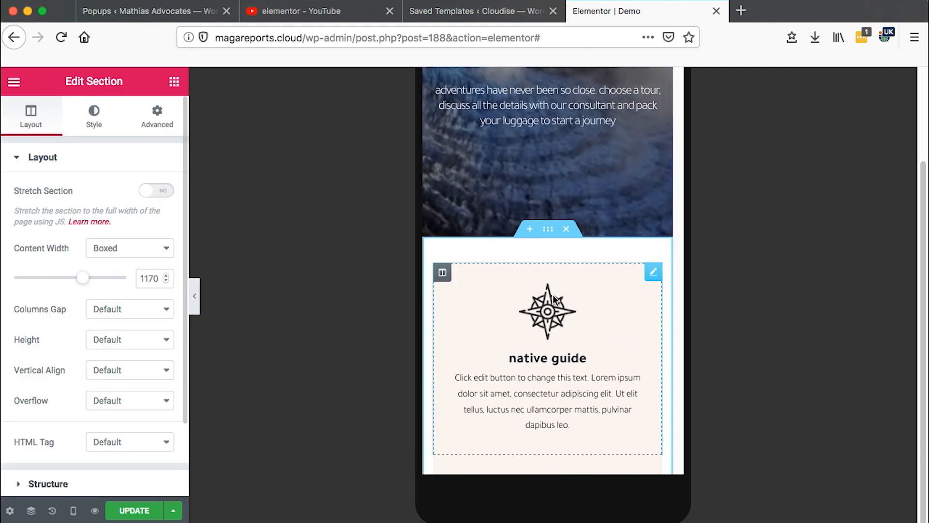
click(146, 127)
scroll(104, 278, down, 3)
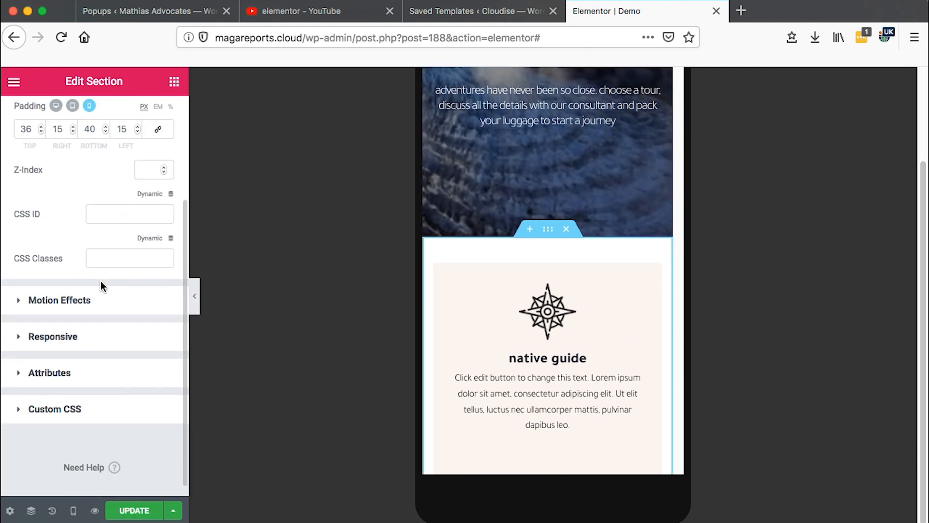
click(69, 343)
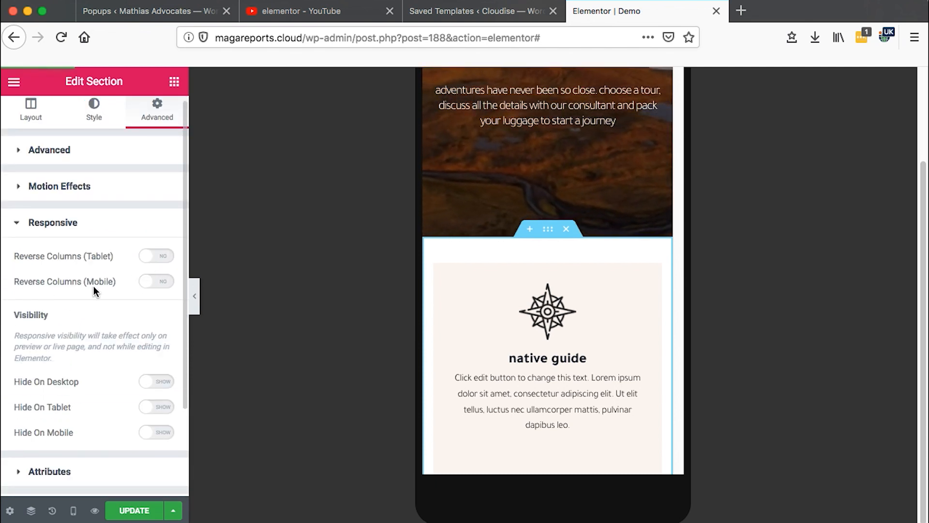
click(154, 284)
scroll(559, 274, down, 10)
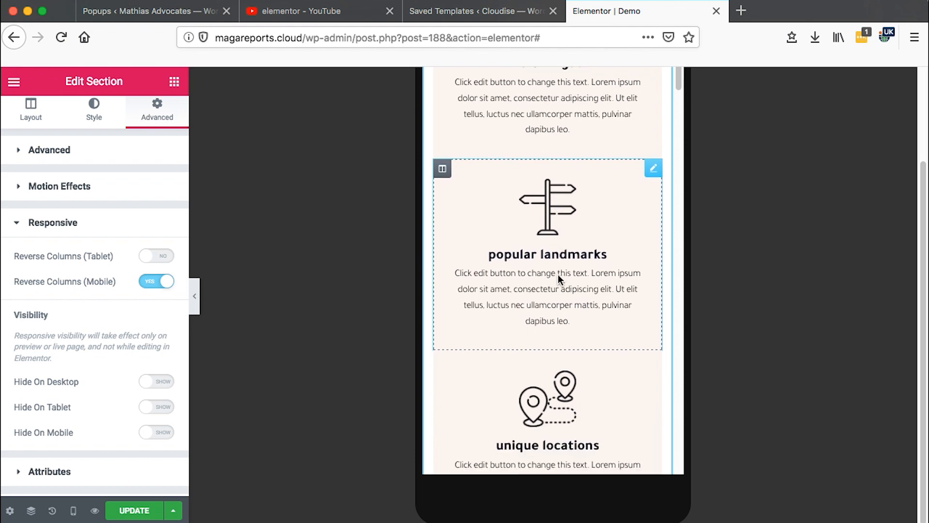
click(154, 282)
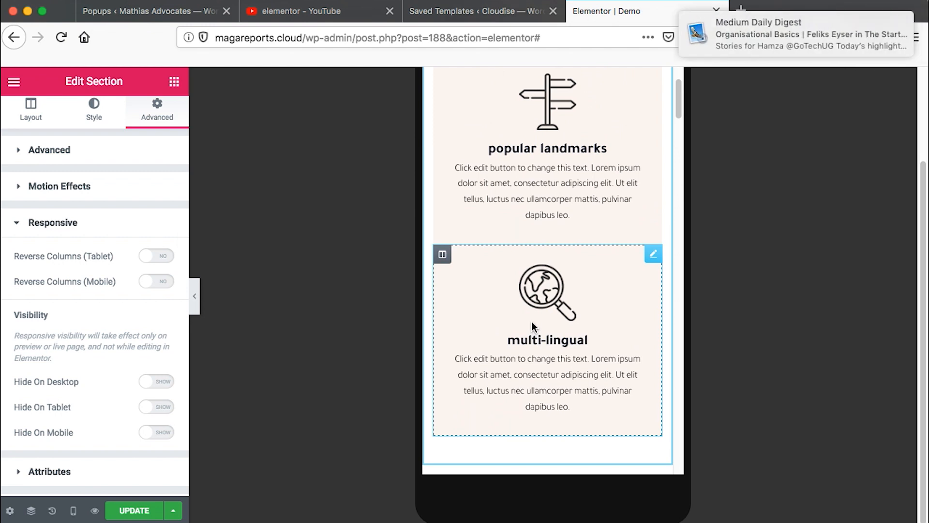
scroll(532, 321, up, 10)
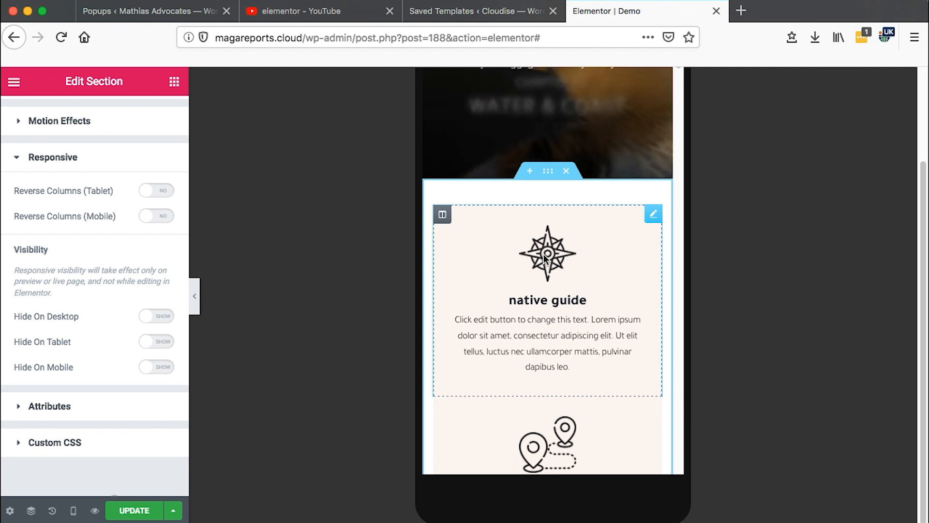
- Hide the travel article section beginning with the lagoon image on mobile devices
scroll(545, 257, up, 4)
scroll(545, 257, up, 2)
scroll(545, 257, down, 10)
click(578, 160)
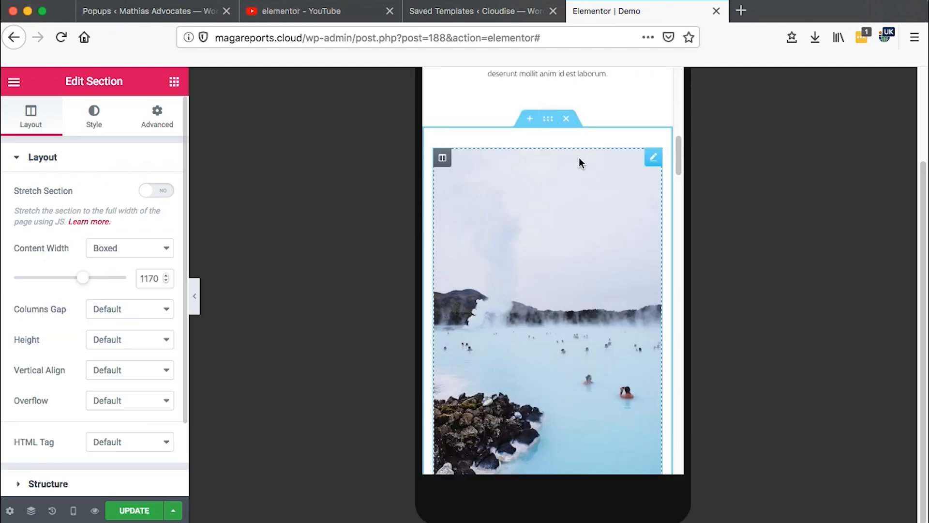
scroll(534, 236, down, 6)
scroll(535, 236, up, 6)
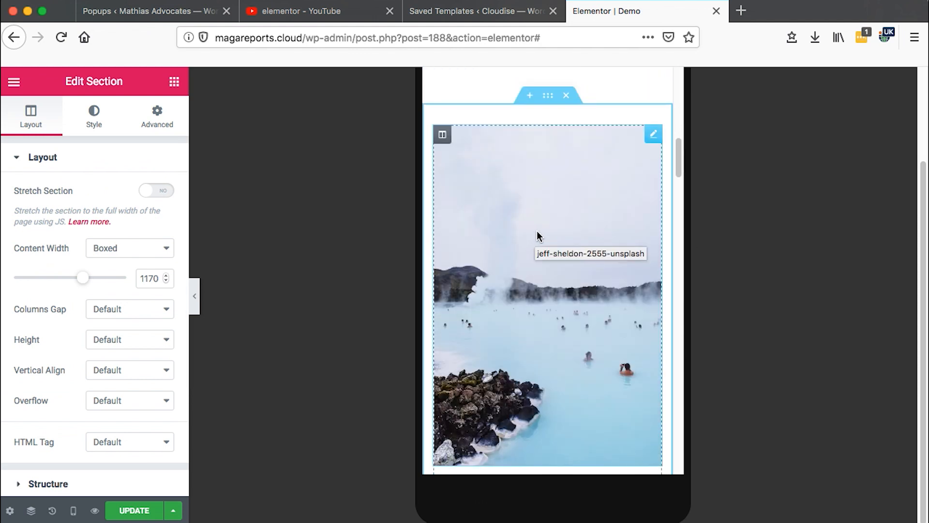
scroll(537, 236, up, 2)
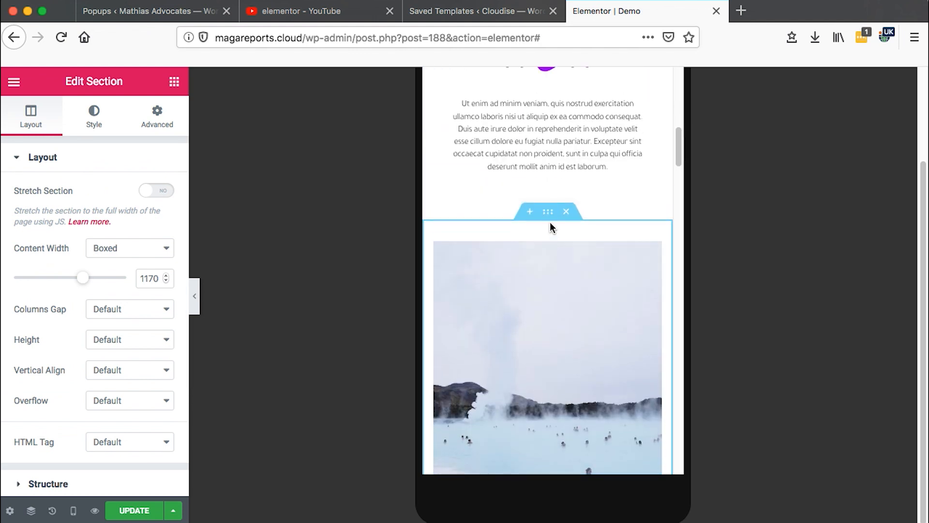
click(547, 212)
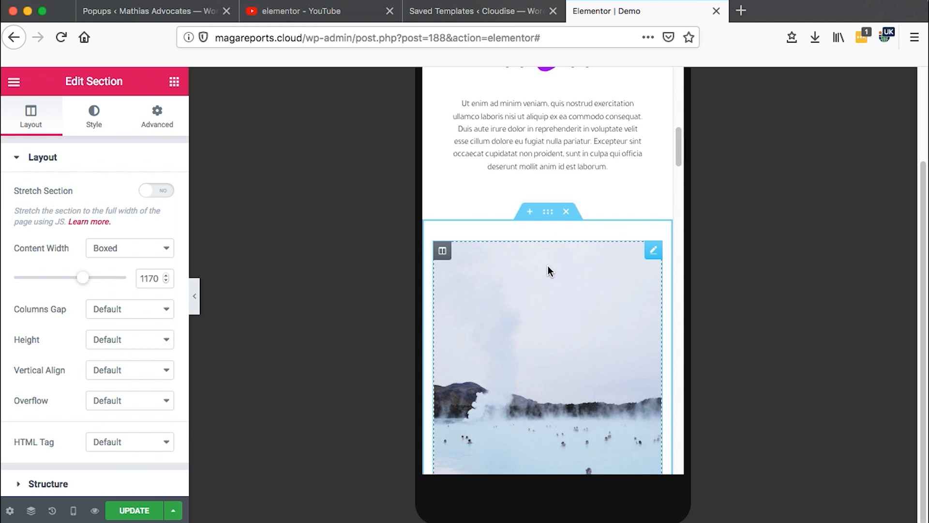
click(158, 113)
scroll(126, 283, down, 2)
scroll(126, 283, down, 3)
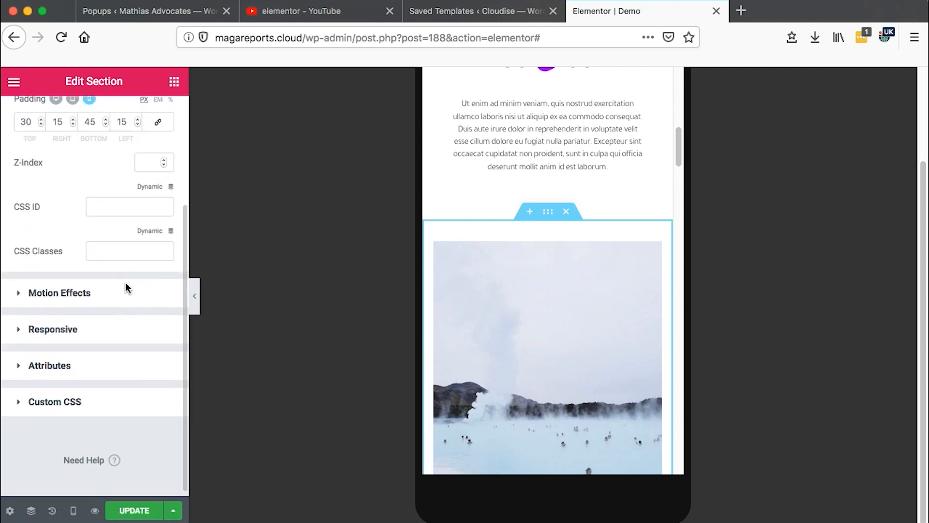
click(53, 323)
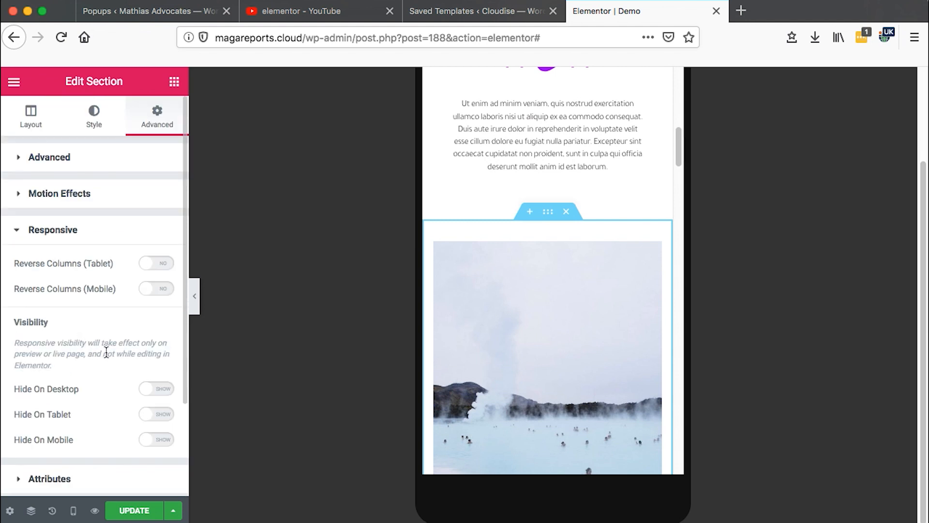
scroll(109, 347, down, 2)
click(147, 392)
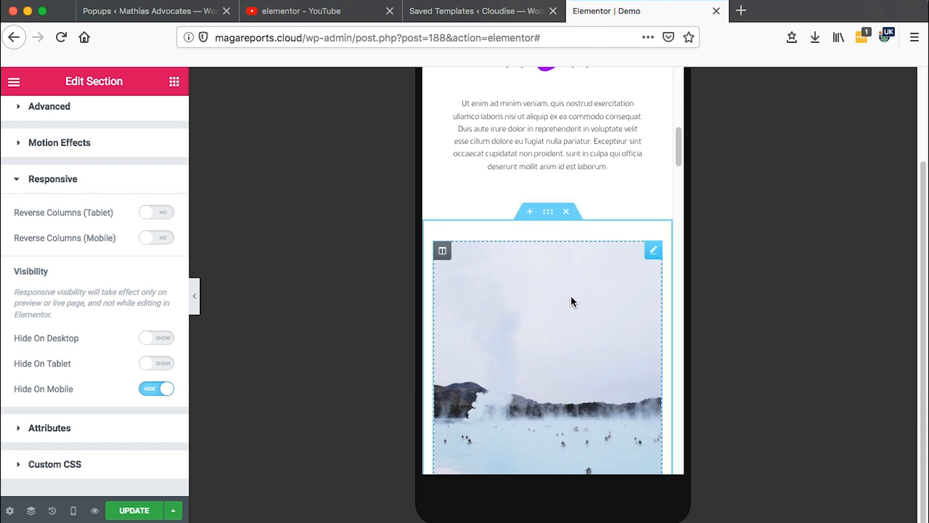
- Compare the live Demo page in the narrow browser window with the editor's mobile preview, from the feature cards to "three simple steps"
scroll(571, 296, down, 5)
scroll(571, 294, down, 5)
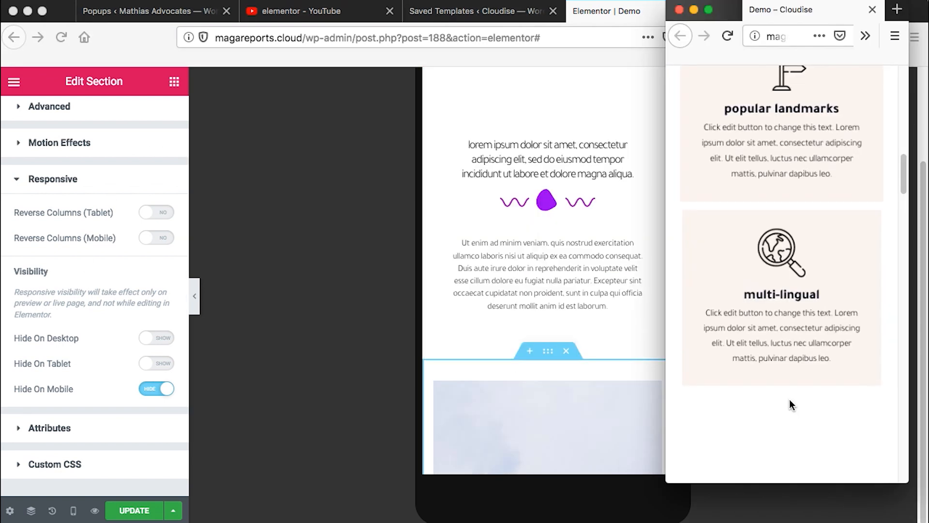
scroll(789, 398, down, 5)
scroll(788, 399, down, 2)
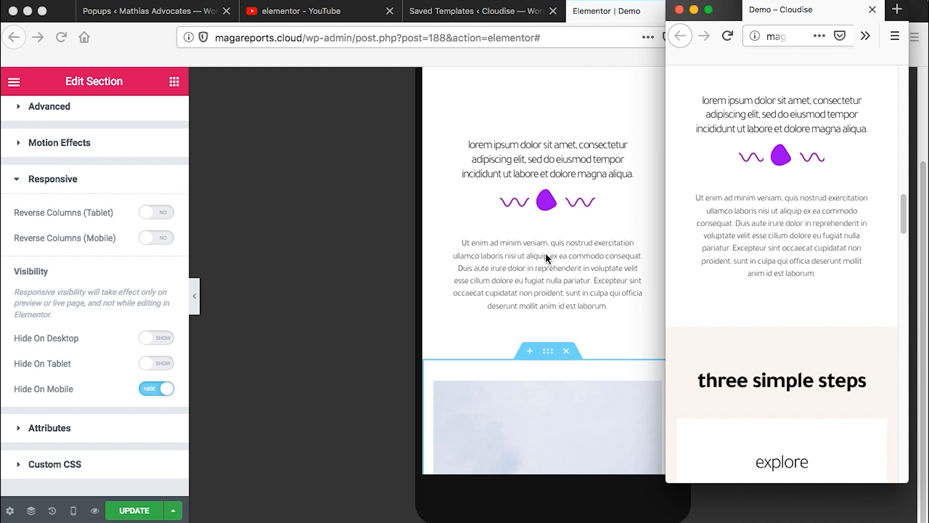
scroll(602, 307, down, 4)
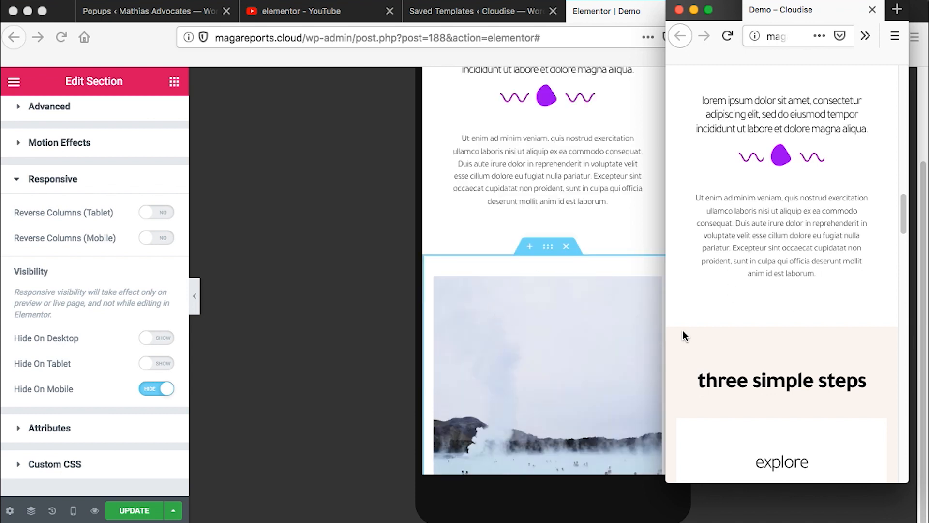
scroll(774, 312, down, 4)
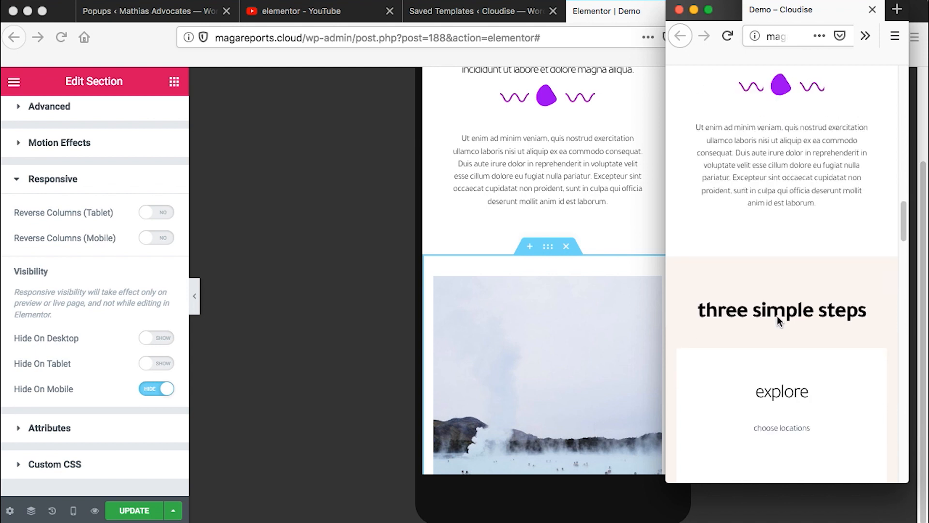
click(361, 390)
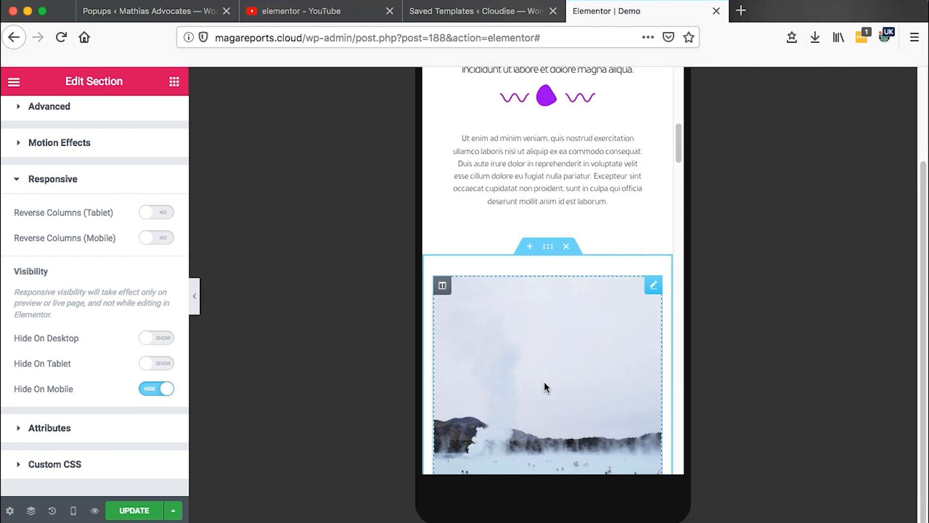
scroll(545, 387, down, 6)
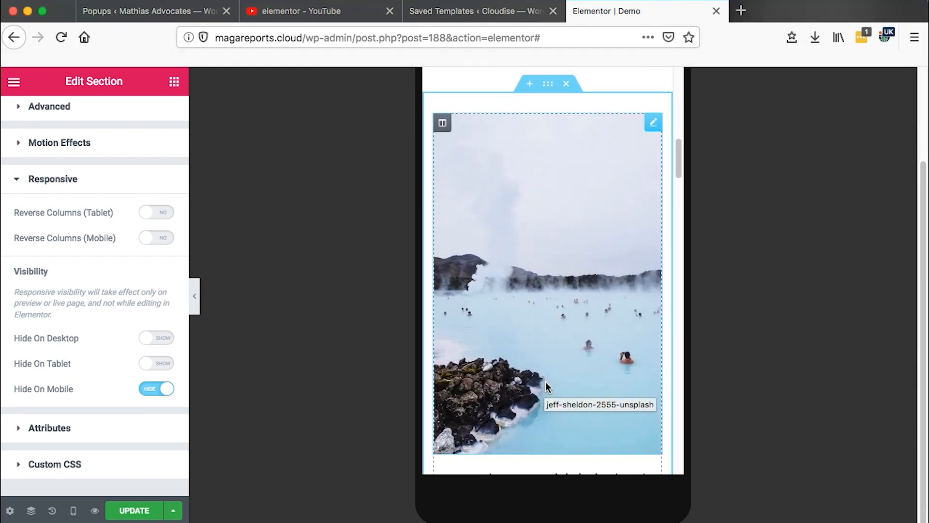
scroll(546, 387, down, 2)
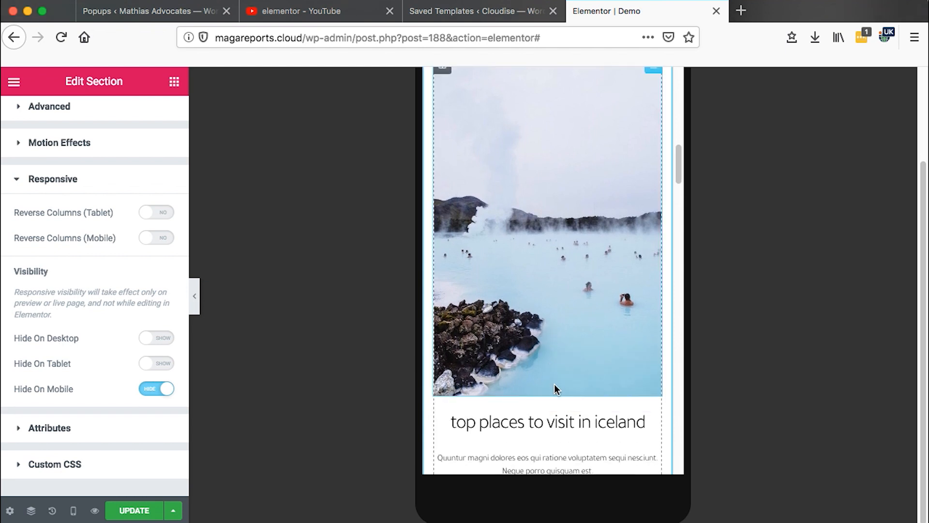
scroll(554, 384, down, 17)
scroll(555, 384, down, 12)
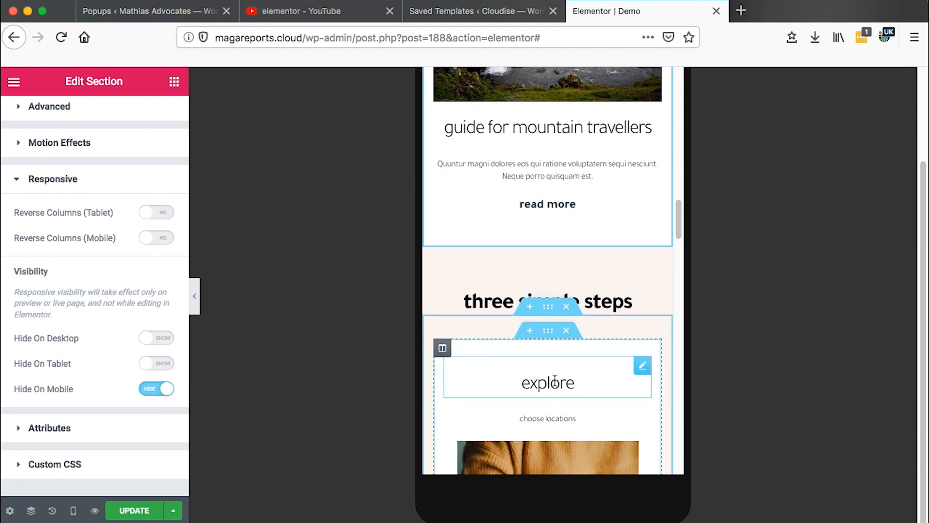
- Review the "explore" column's advanced settings in the mobile preview: margin and padding, motion effects, responsive visibility and custom CSS
scroll(556, 384, down, 1)
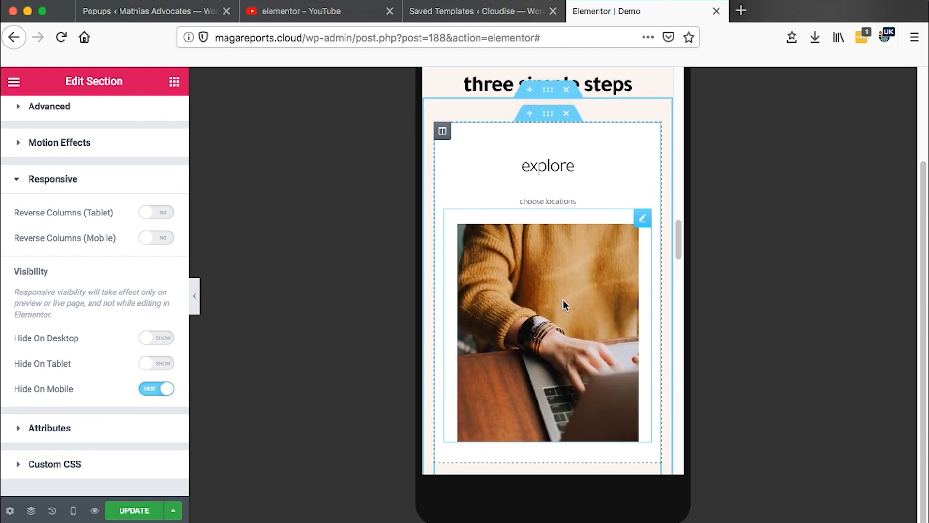
click(442, 131)
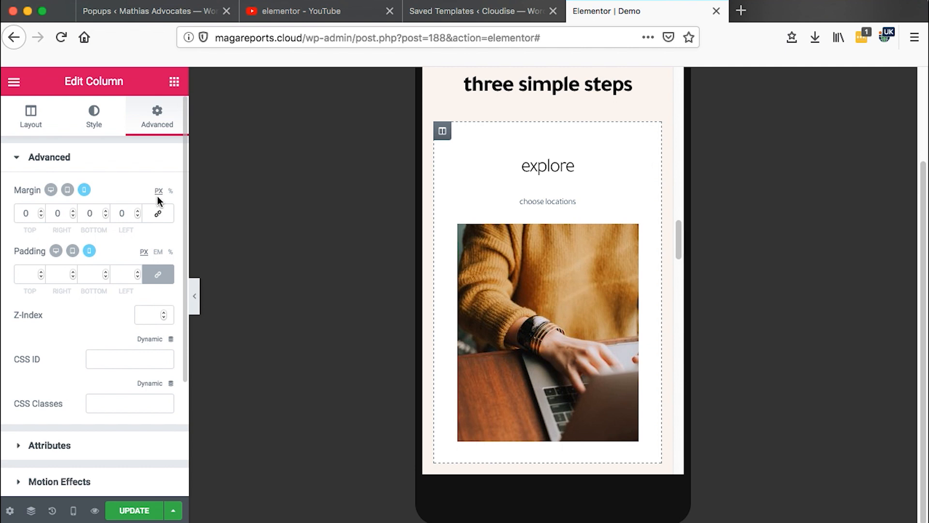
scroll(59, 239, down, 3)
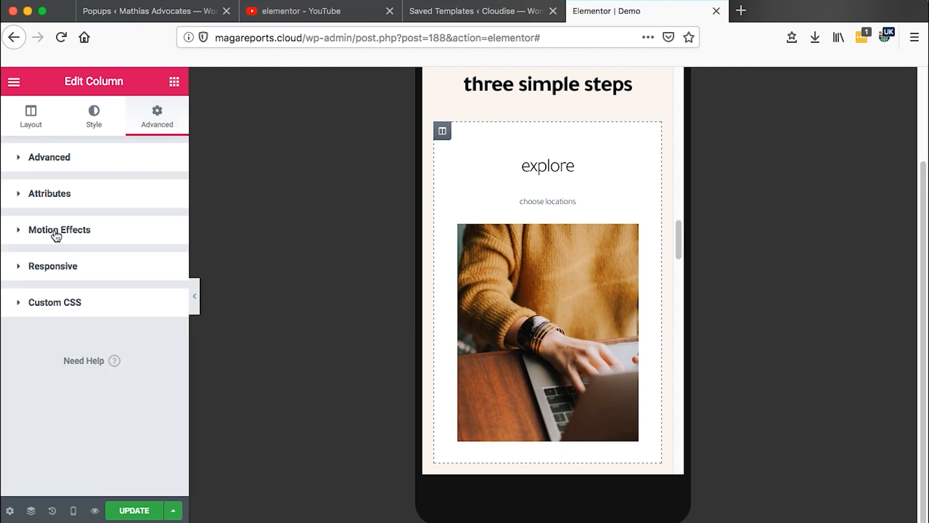
click(56, 235)
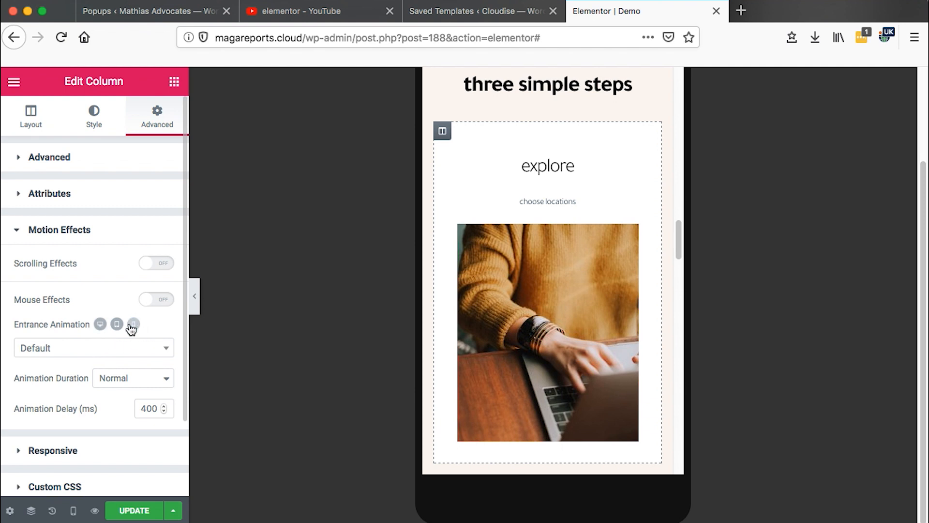
scroll(128, 336, down, 2)
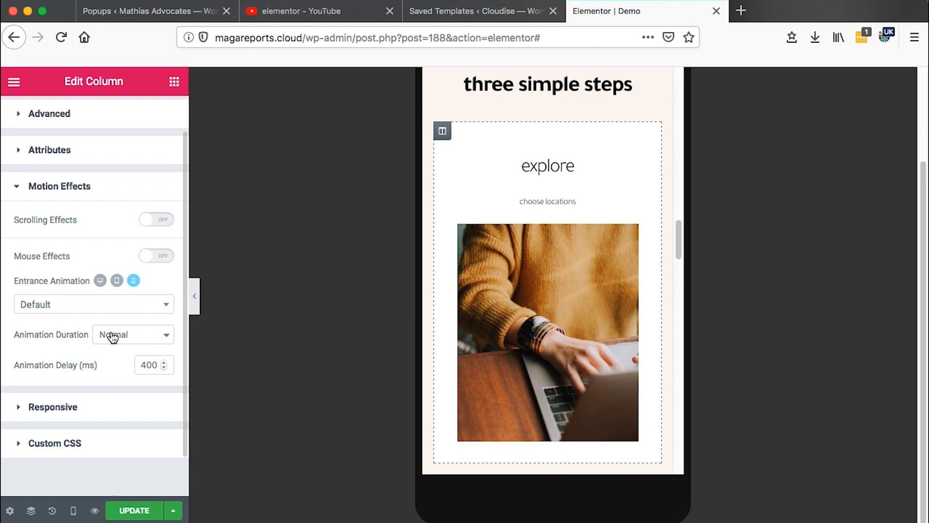
scroll(97, 358, down, 1)
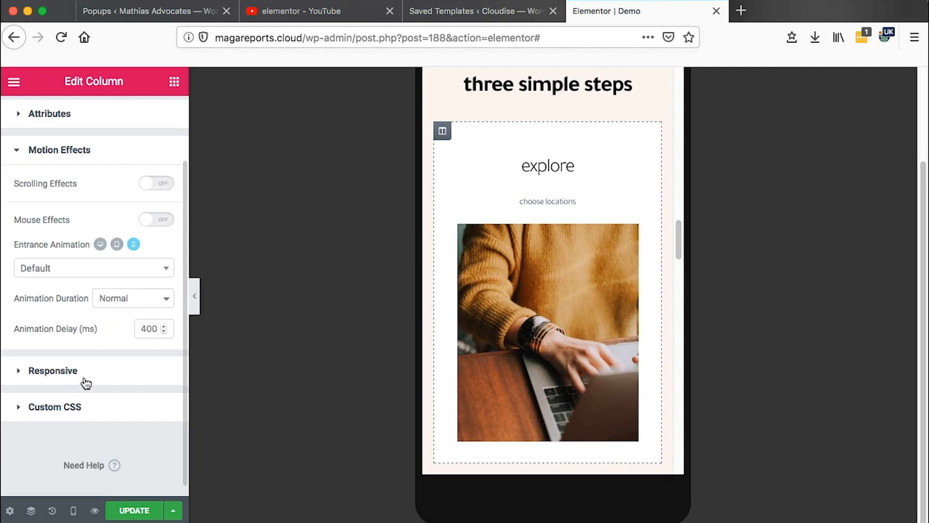
click(83, 379)
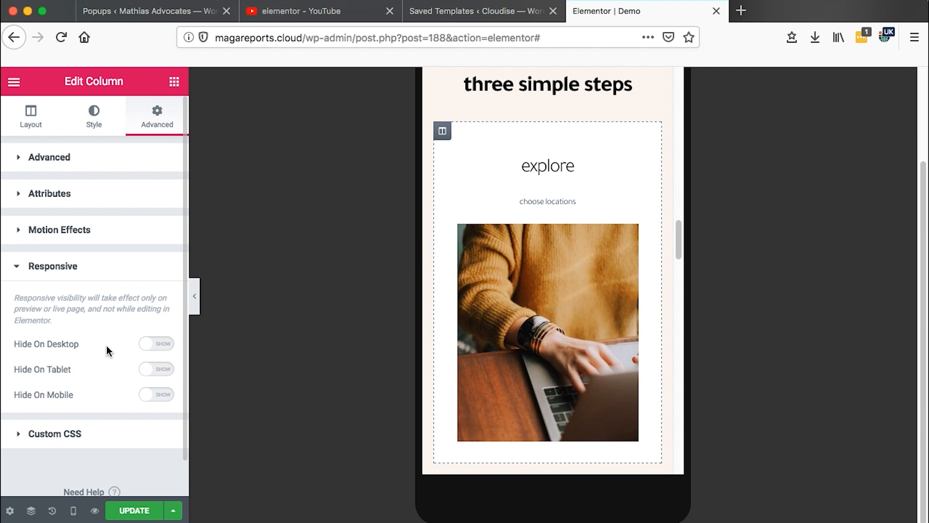
scroll(106, 393, down, 1)
click(66, 421)
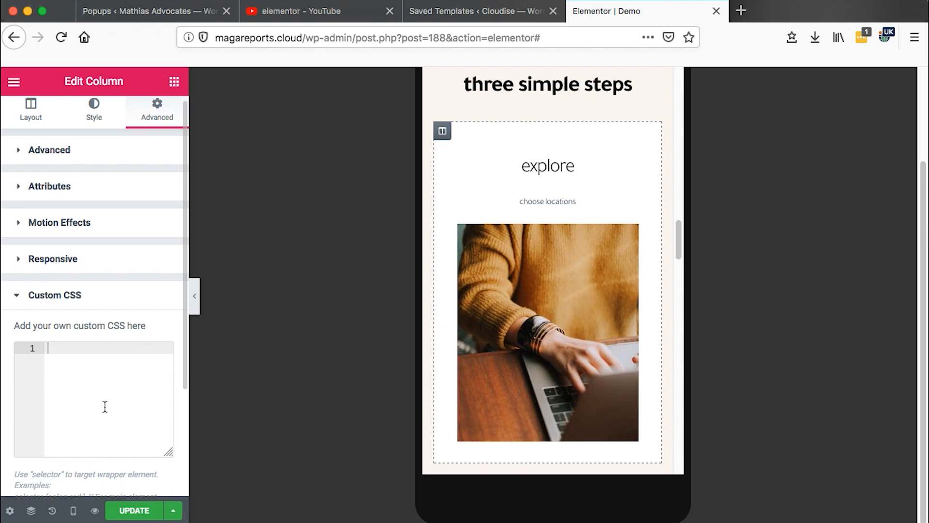
scroll(101, 411, down, 3)
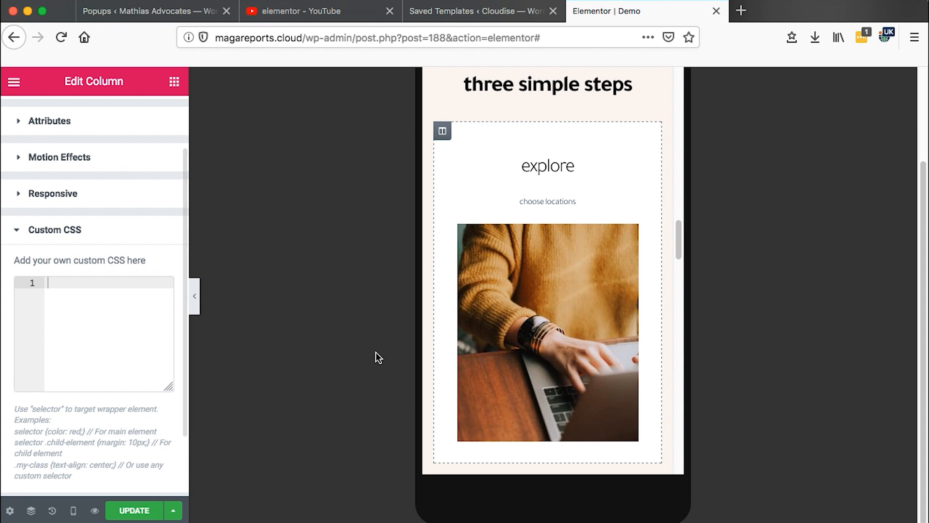
- Look through the "explore" and "map" cards under "three simple steps" in the mobile preview
scroll(555, 337, down, 2)
scroll(555, 337, down, 2)
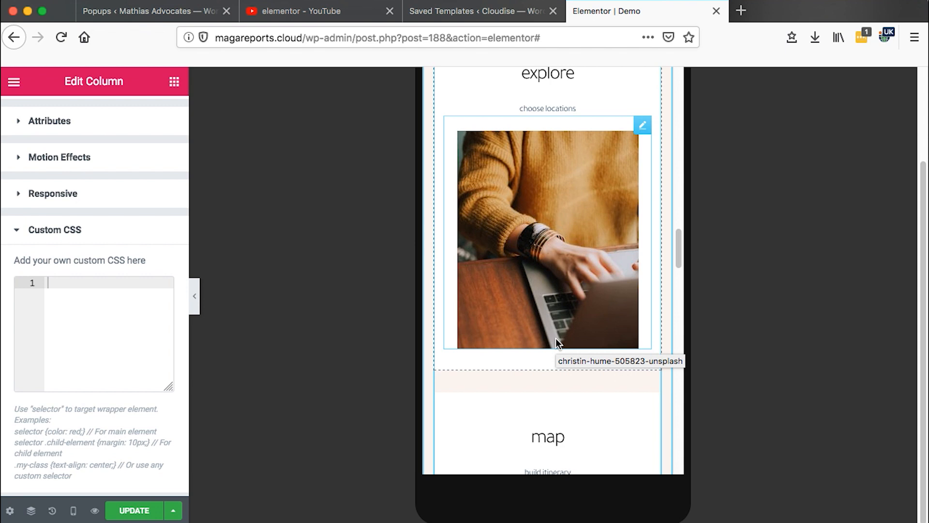
scroll(555, 338, down, 10)
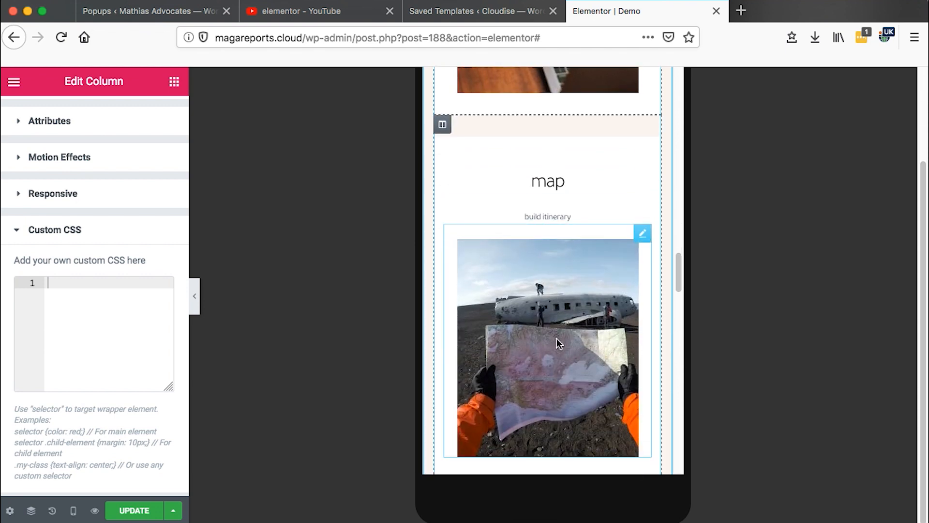
scroll(556, 338, down, 2)
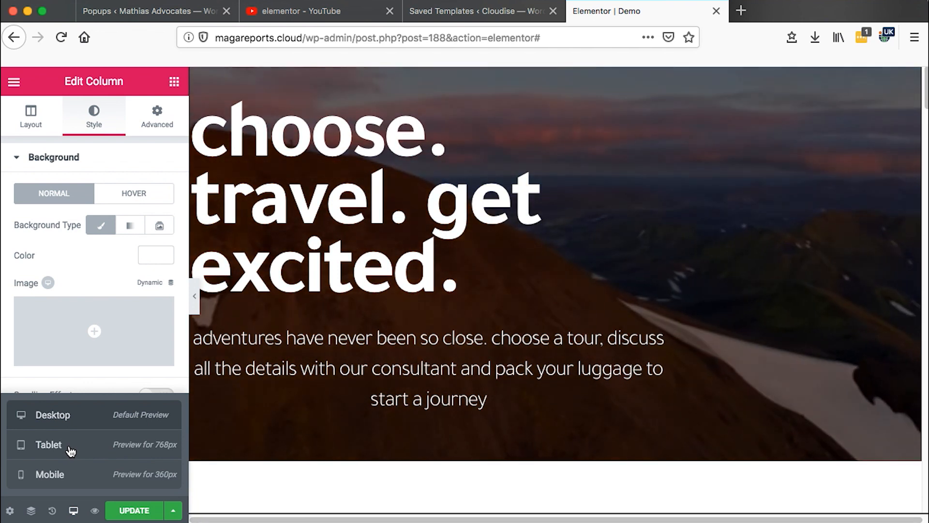
- Switch to the tablet preview and review the "explore" column's background and overlay style options
click(70, 450)
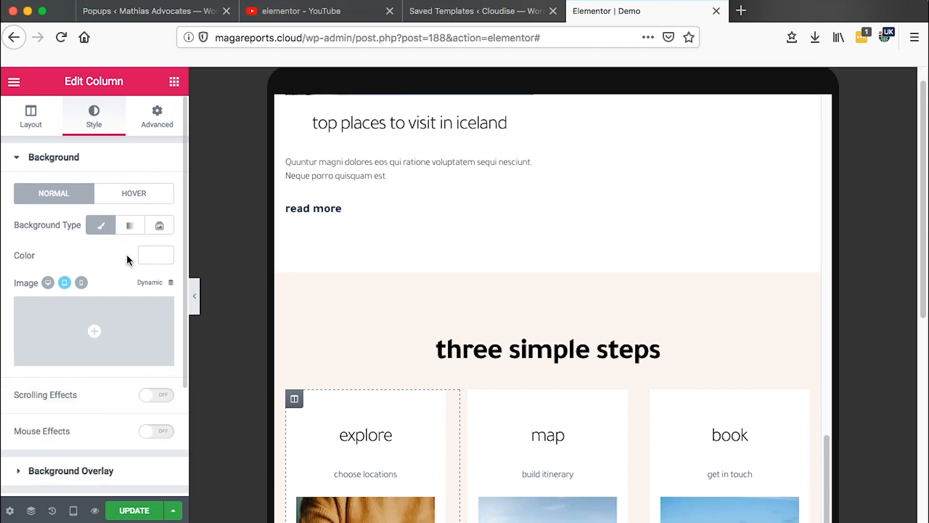
scroll(129, 262, down, 2)
scroll(130, 274, down, 1)
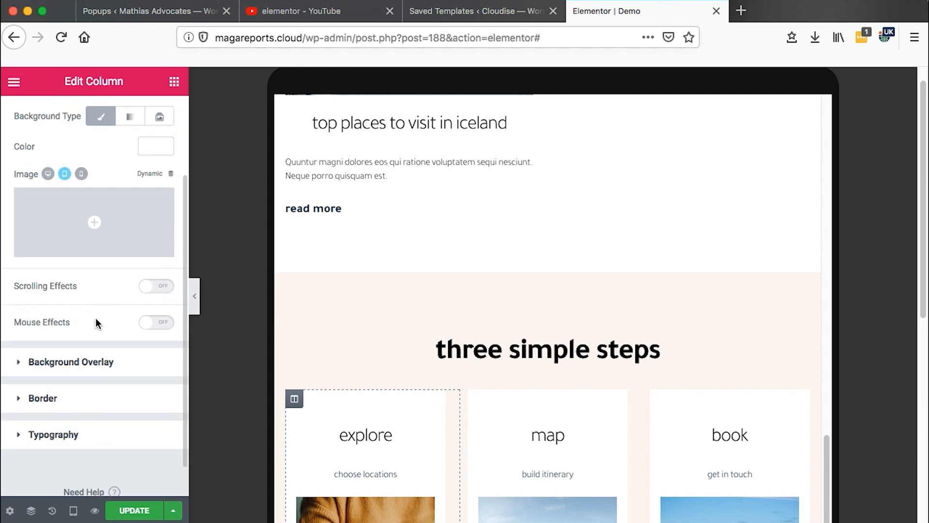
scroll(92, 331, down, 1)
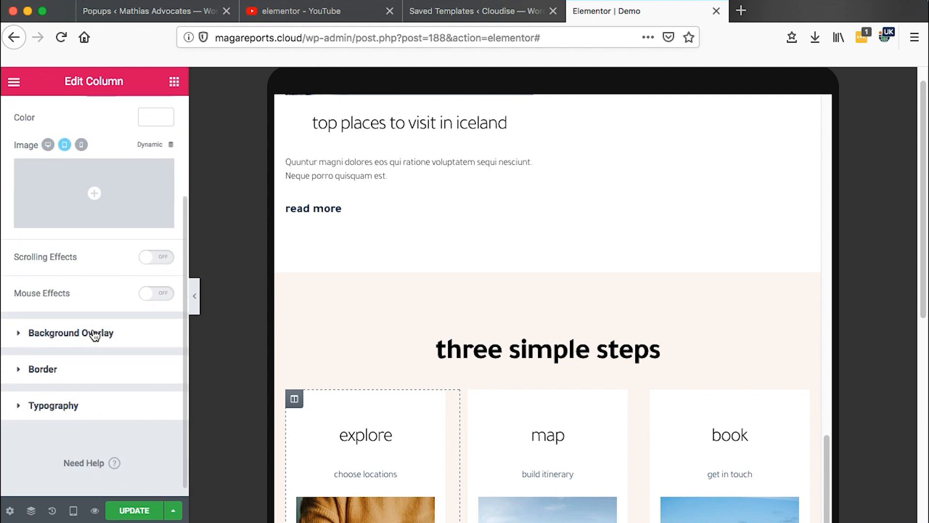
click(94, 332)
- Switch to the desktop preview and inspect the explore, map and book columns, ending at the hero section
mouse_move(73, 510)
click(73, 414)
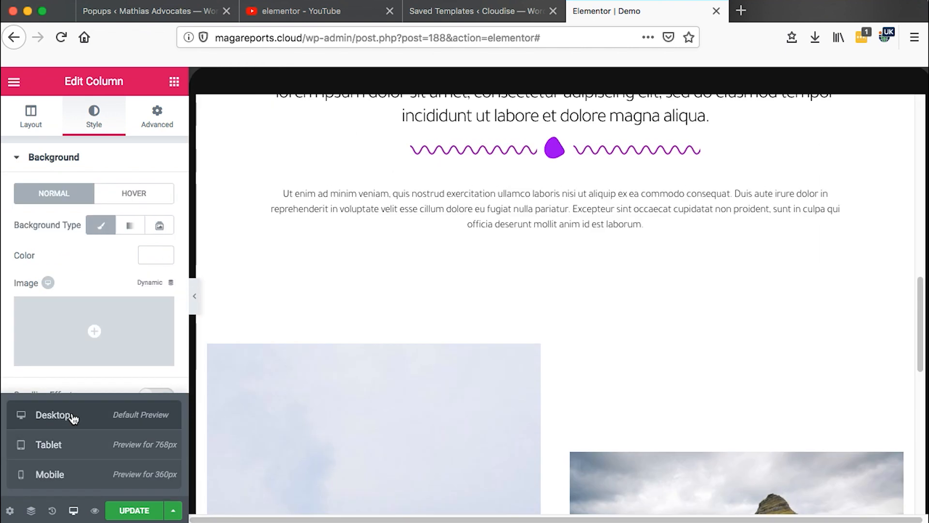
scroll(512, 325, down, 10)
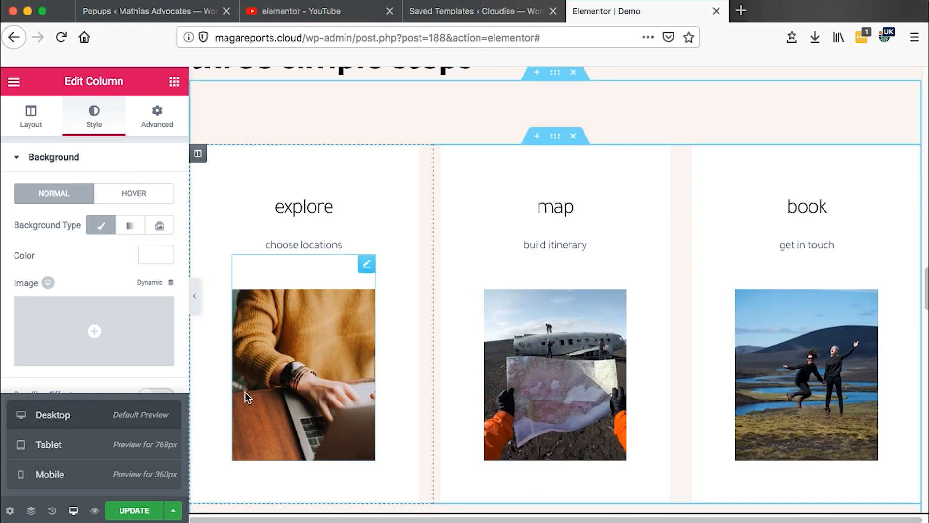
click(74, 454)
click(42, 418)
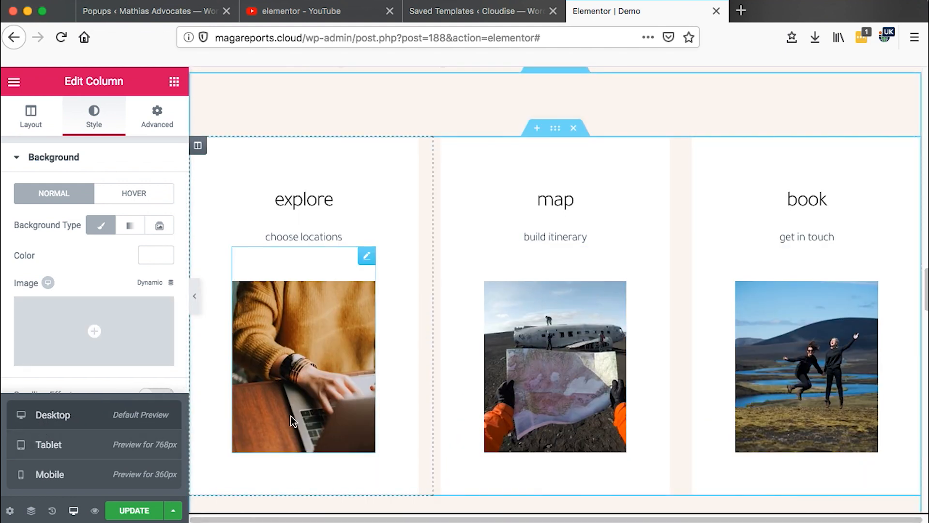
scroll(590, 262, up, 20)
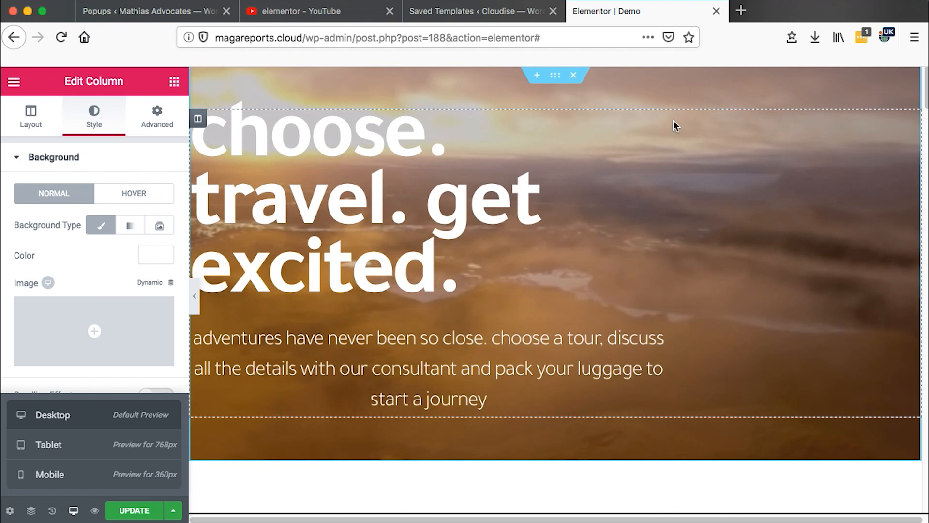
- Switch to the mobile preview and inspect the page from the hero to "three simple steps"
click(74, 450)
click(68, 477)
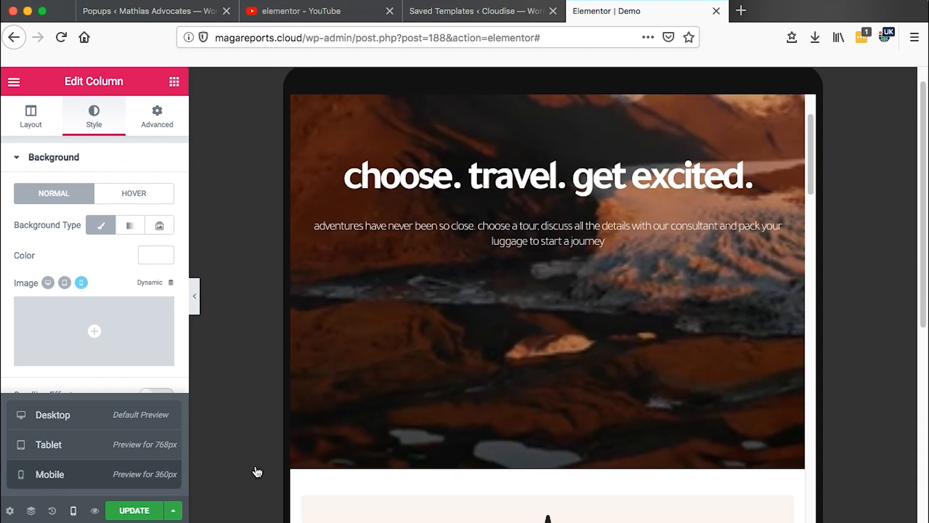
scroll(642, 412, down, 10)
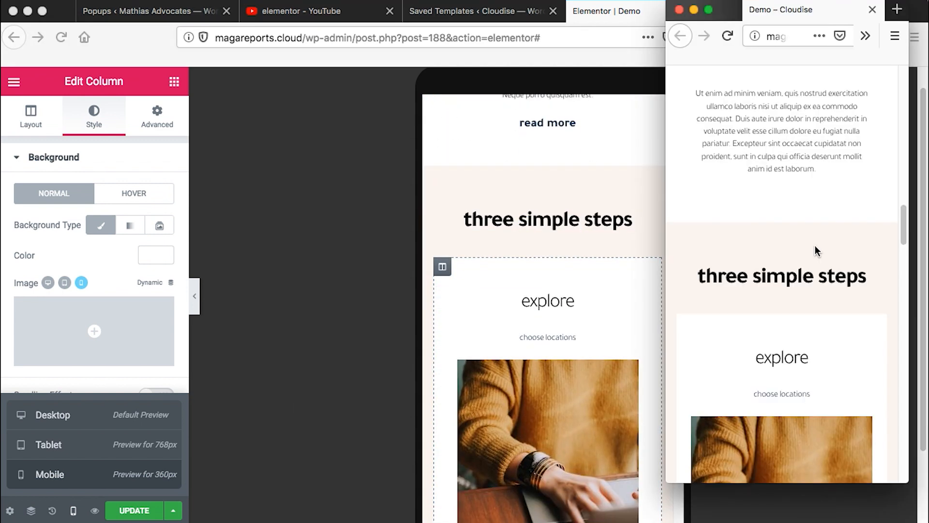
- Examine the live Demo page in the narrow browser window, from the hero and feature cards to the "your guide" section
scroll(815, 245, up, 15)
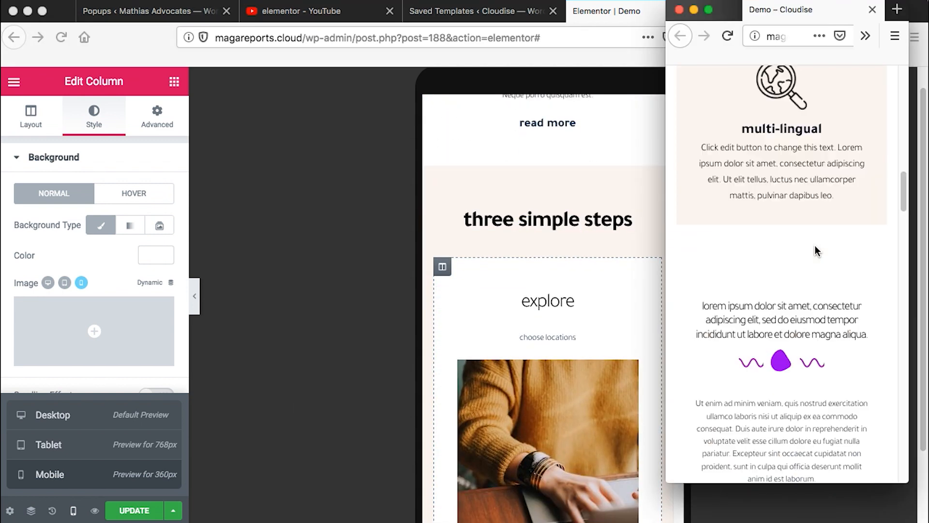
scroll(814, 245, down, 15)
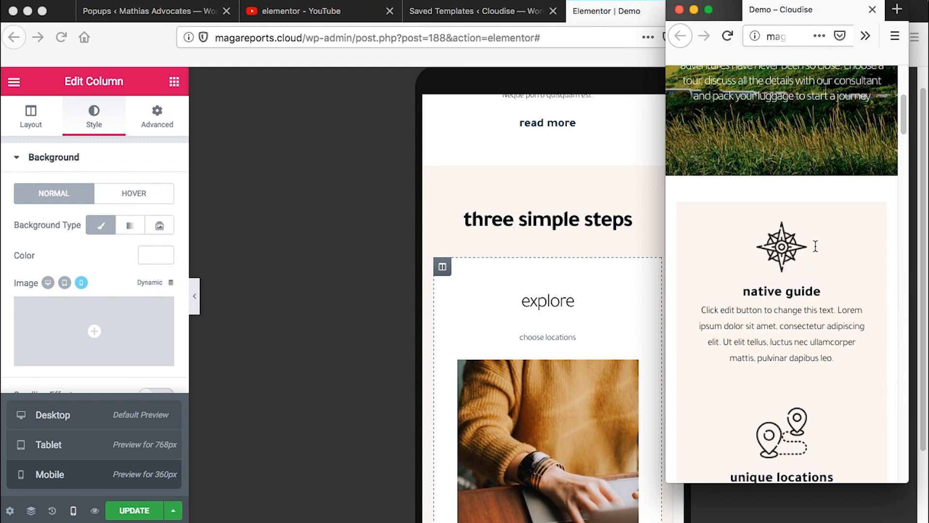
scroll(815, 245, down, 8)
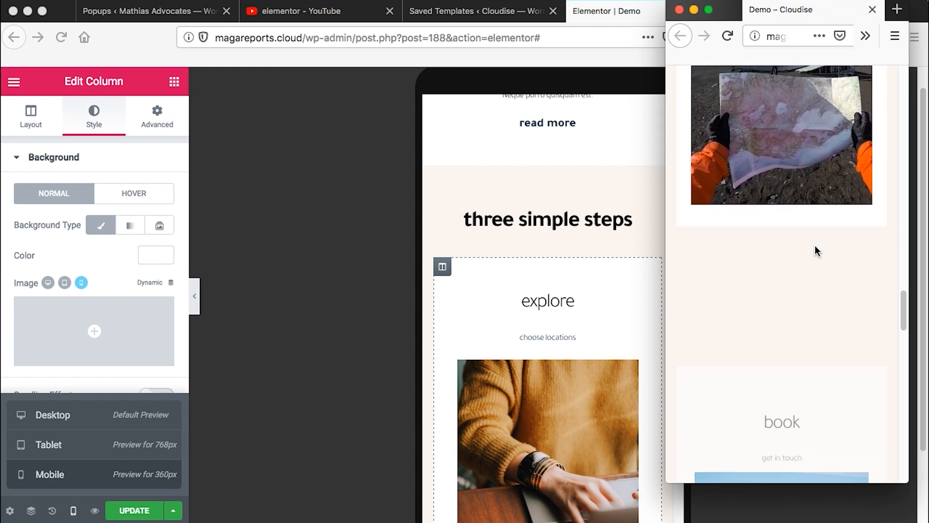
scroll(815, 245, down, 5)
scroll(815, 246, down, 3)
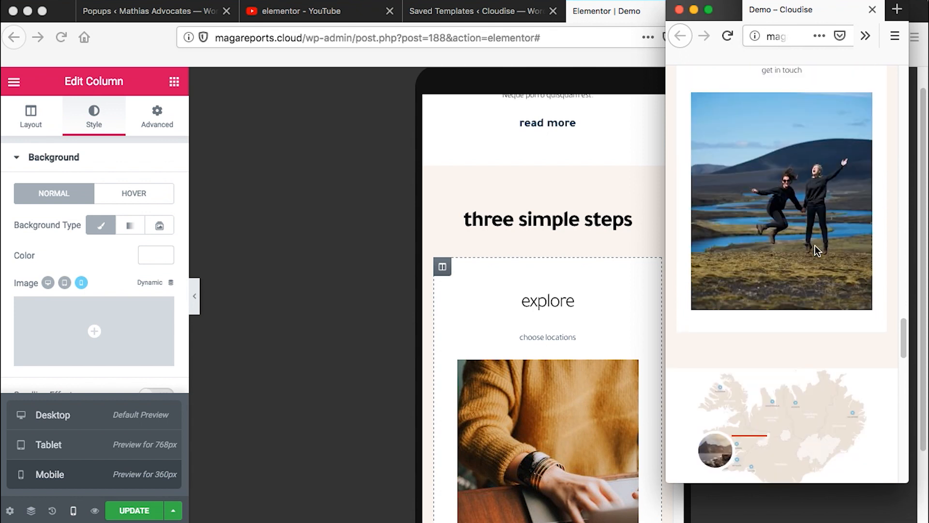
scroll(815, 246, down, 10)
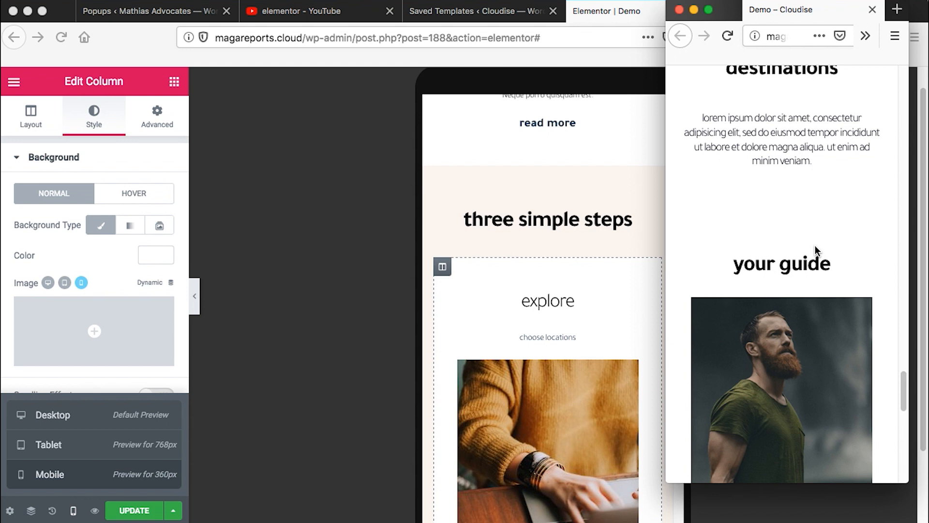
scroll(814, 245, down, 5)
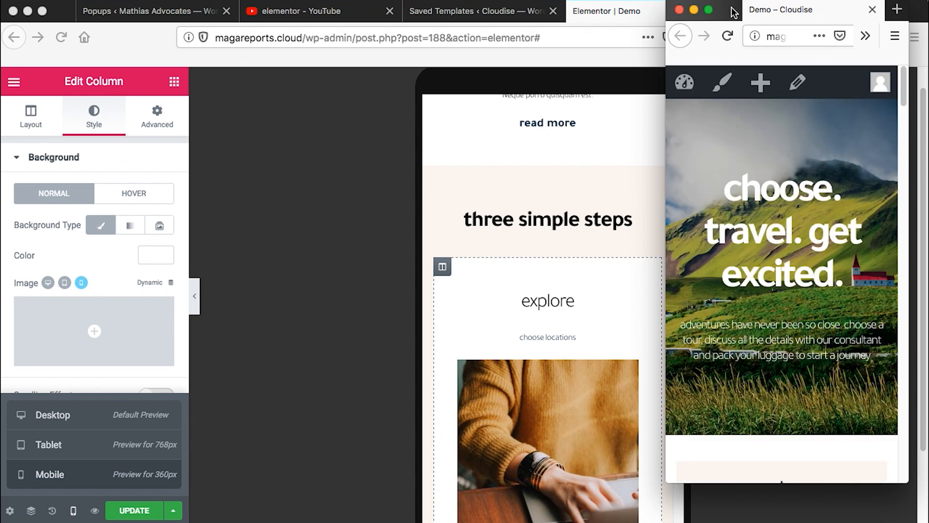
- Move the live page window lower, recheck its feature cards, and return to the article cards in the editor's mobile preview
drag(734, 12, 718, 53)
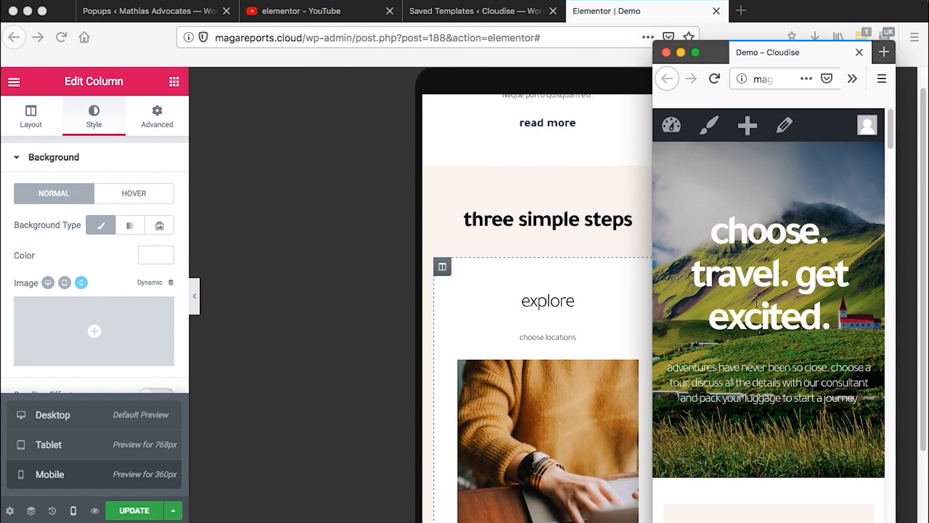
scroll(758, 306, down, 10)
scroll(757, 305, down, 12)
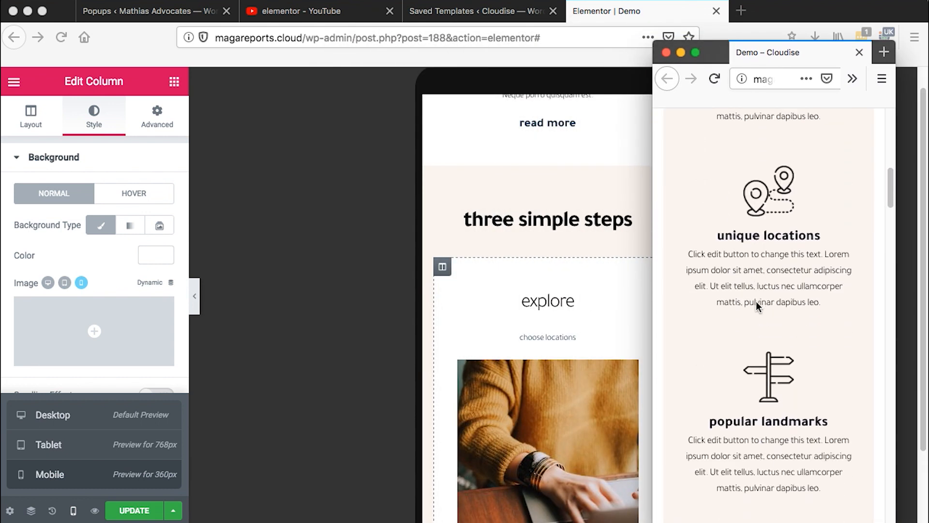
click(81, 381)
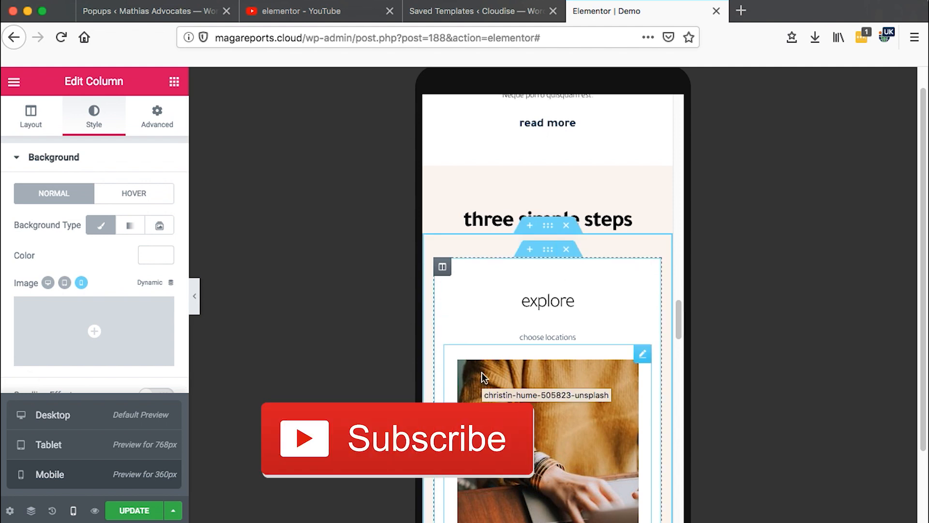
scroll(482, 377, up, 10)
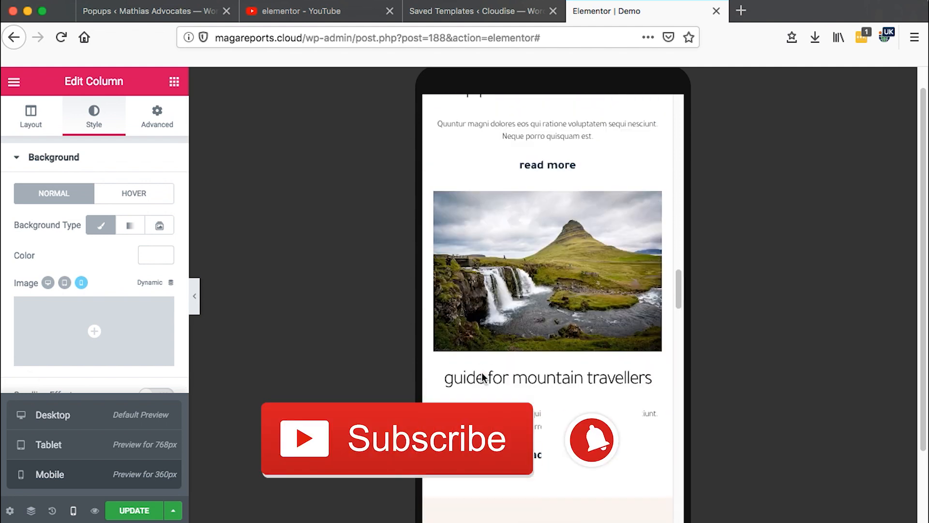